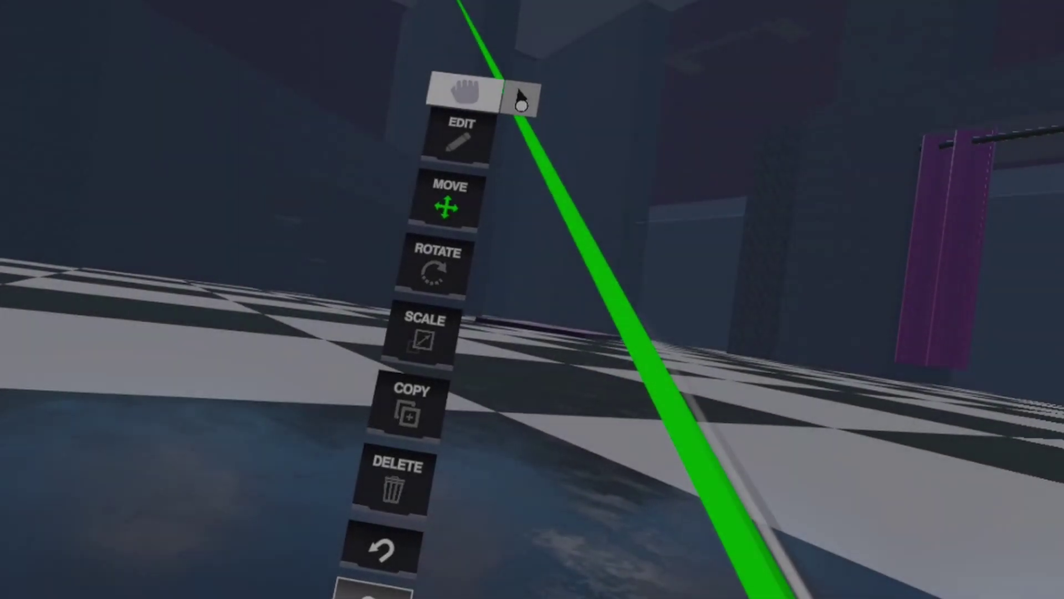
# Open the Event Editor, add a new event and open that event for editing.
pyautogui.click(534, 81)
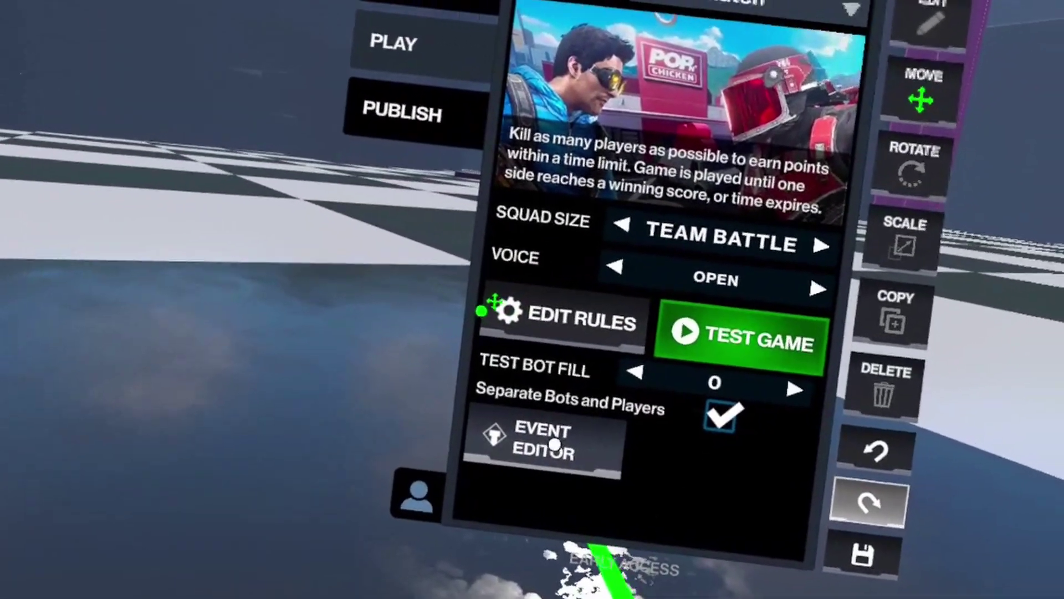
pyautogui.click(555, 443)
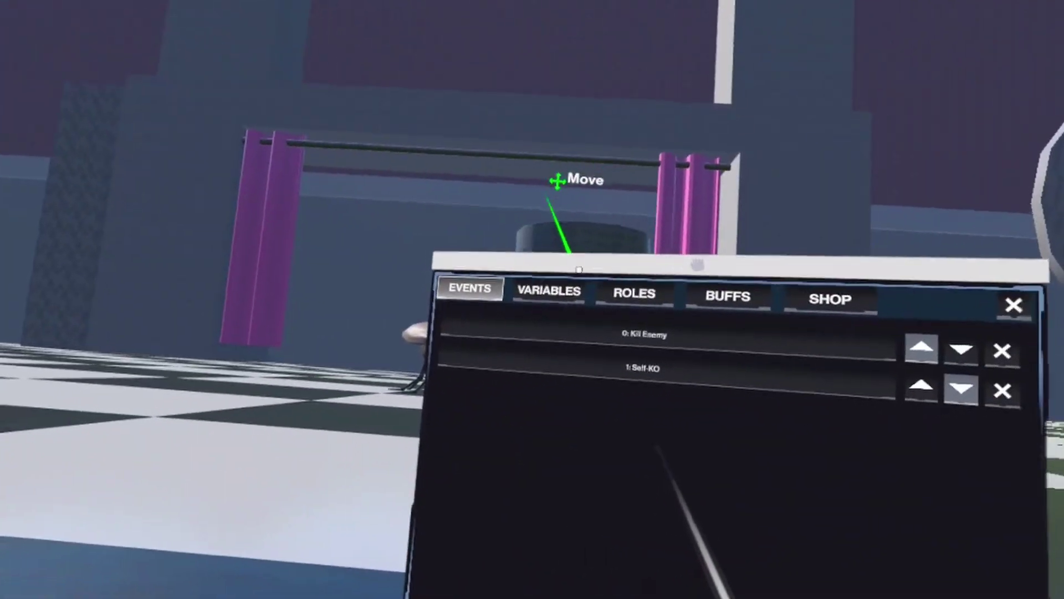
pyautogui.moveTo(578, 269); pyautogui.dragTo(449, 147)
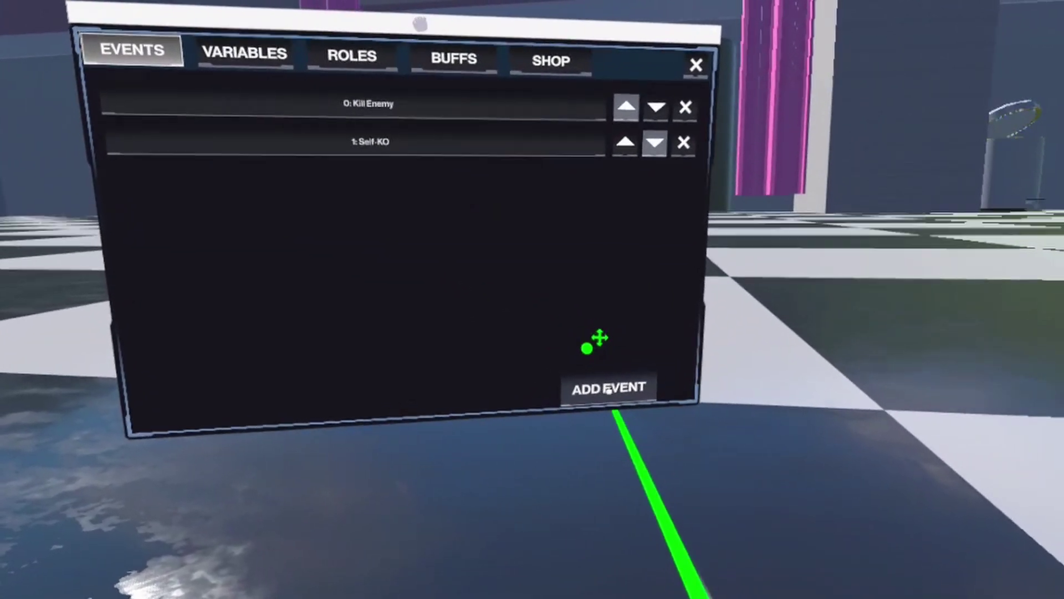
pyautogui.click(604, 391)
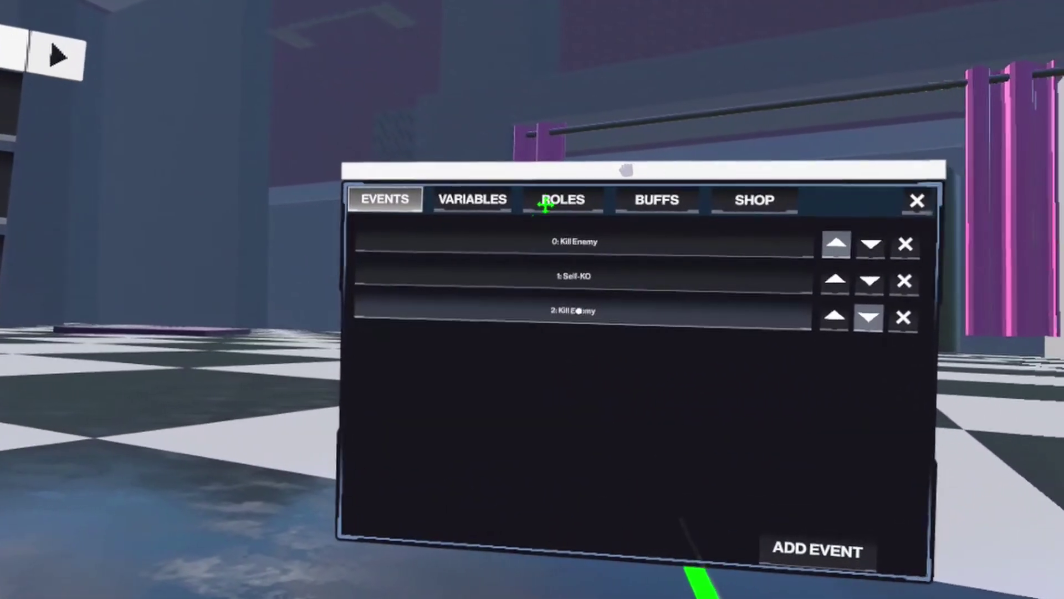
pyautogui.click(588, 314)
# Set the new event's trigger to Trigger Function.
pyautogui.click(434, 216)
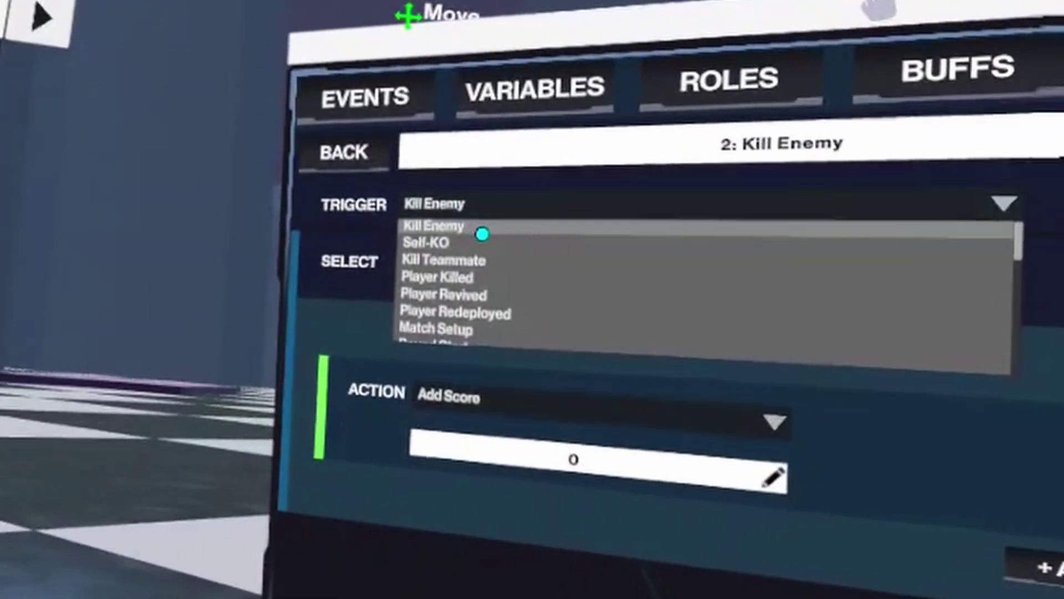
pyautogui.scroll(-2, 483, 232)
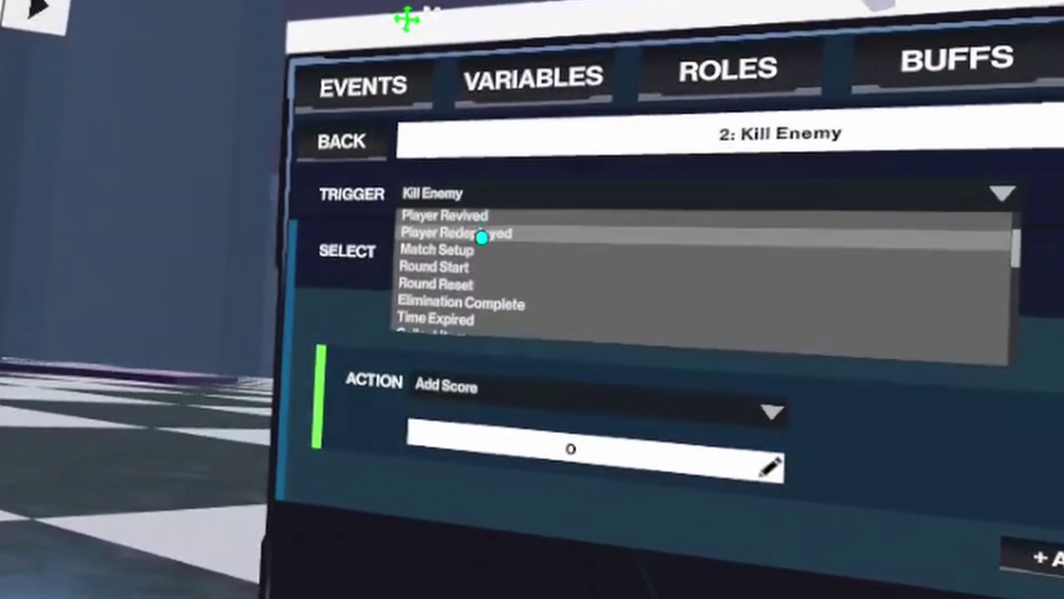
pyautogui.scroll(-5, 482, 238)
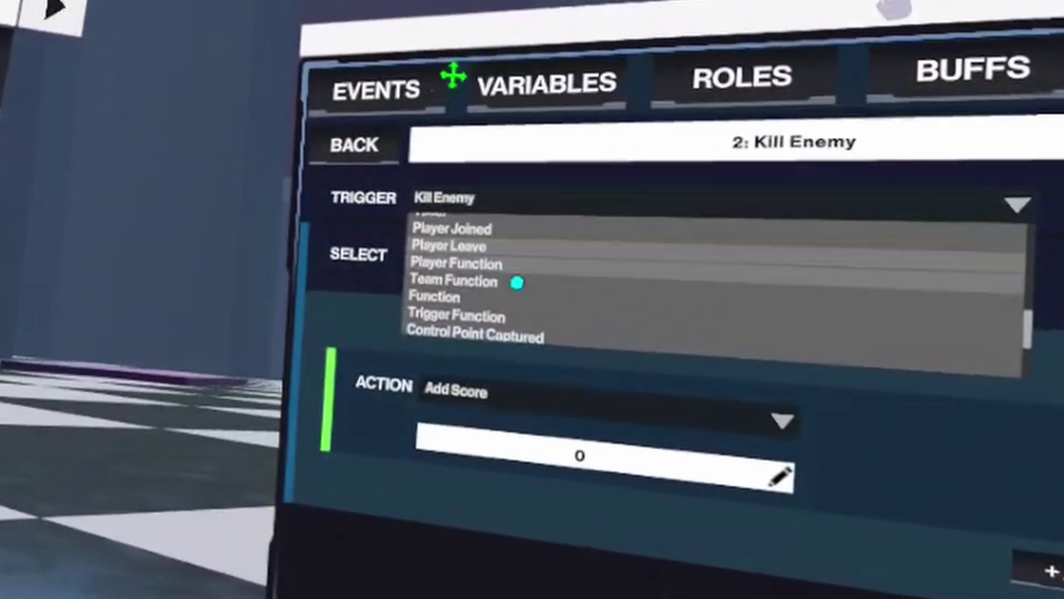
pyautogui.click(496, 308)
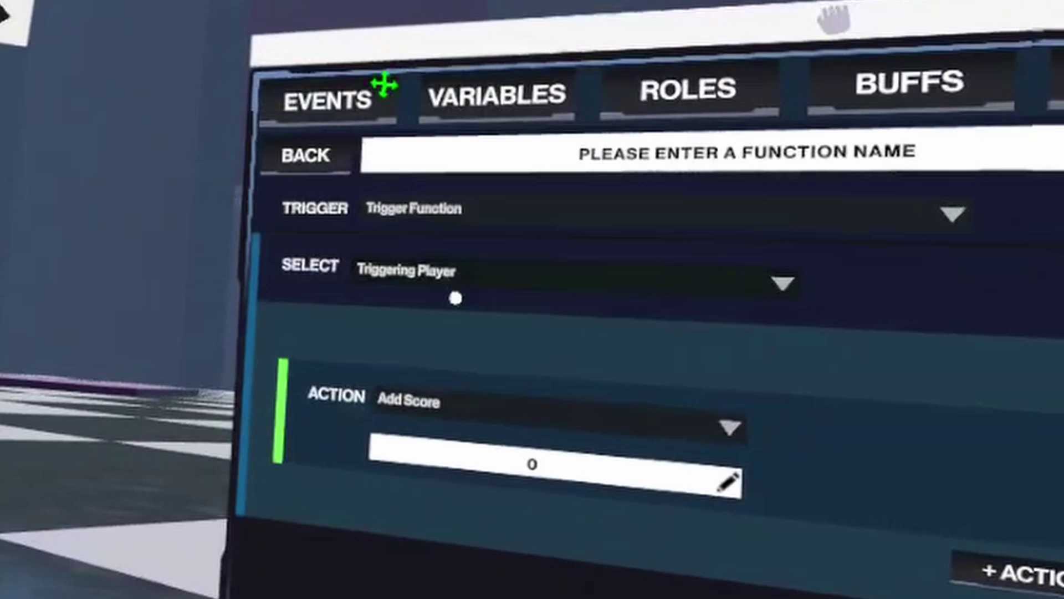
# Change the event's action from Add Score to Teleport Player.
pyautogui.click(462, 402)
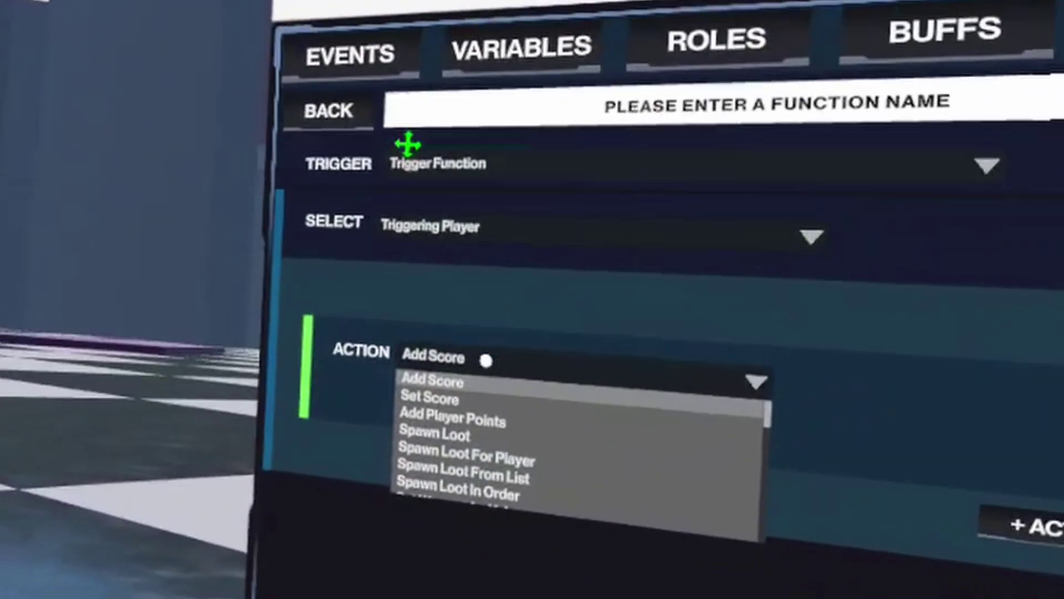
pyautogui.scroll(-1, 490, 316)
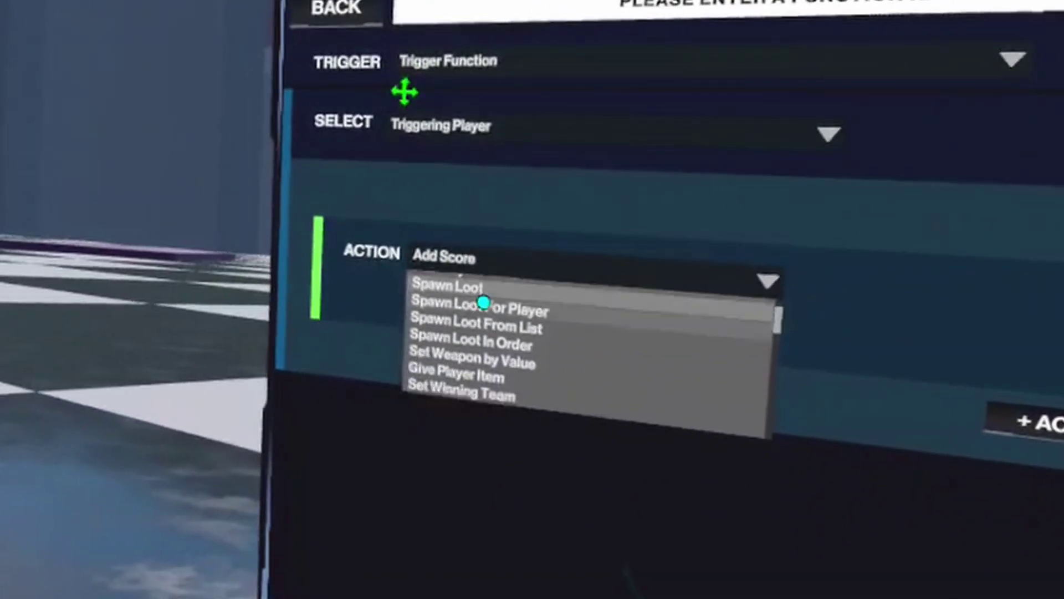
pyautogui.scroll(-2, 490, 302)
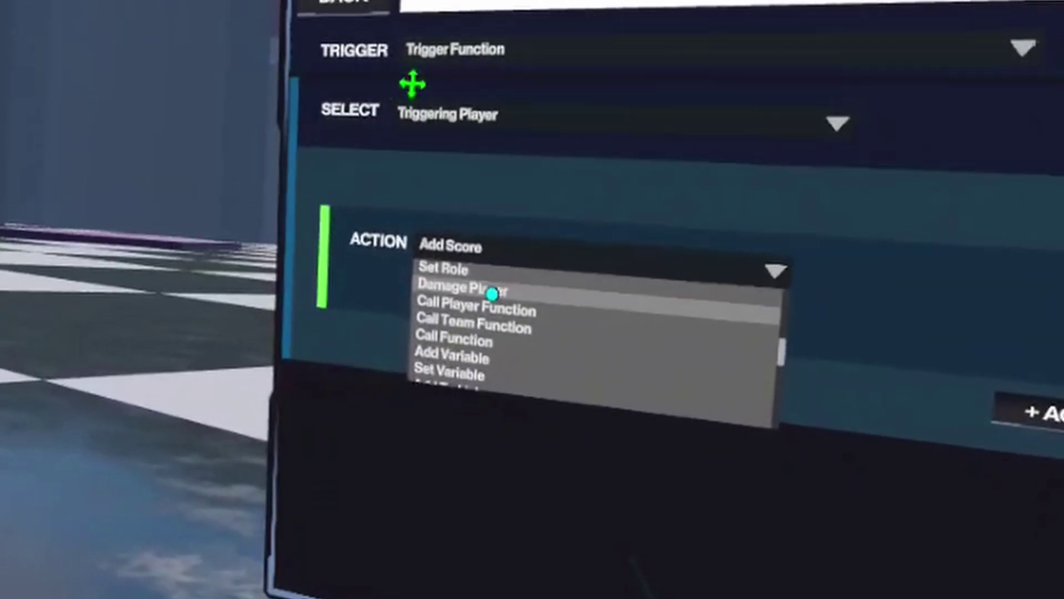
pyautogui.scroll(-9, 495, 298)
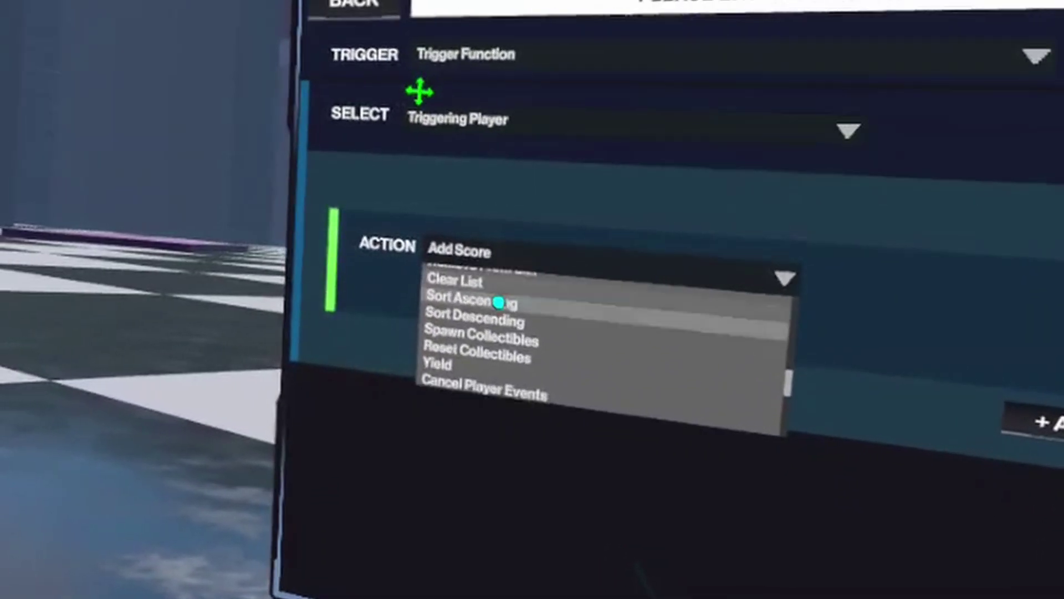
pyautogui.scroll(-4, 496, 322)
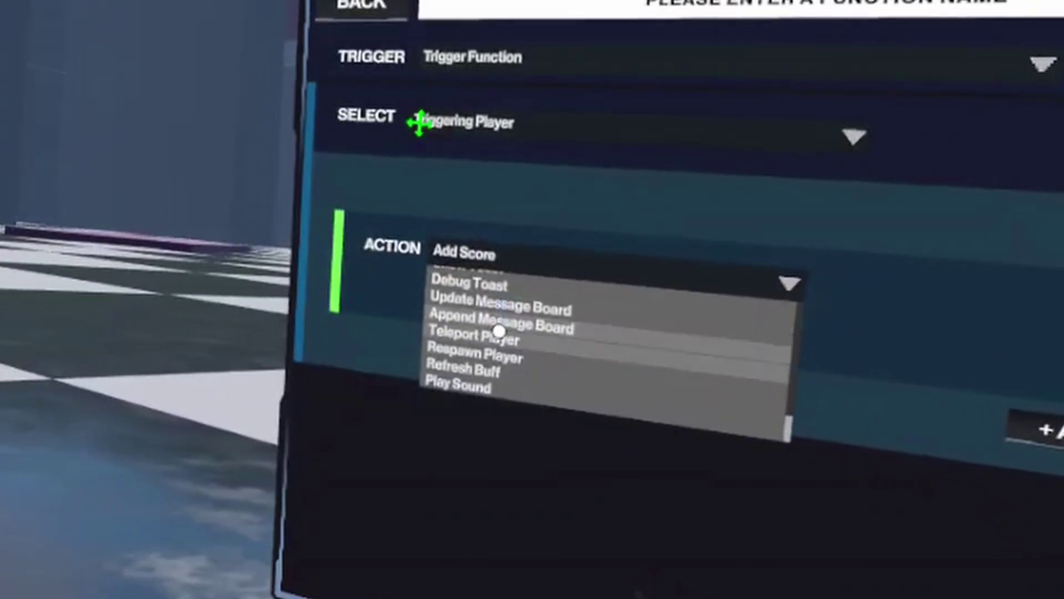
pyautogui.click(491, 335)
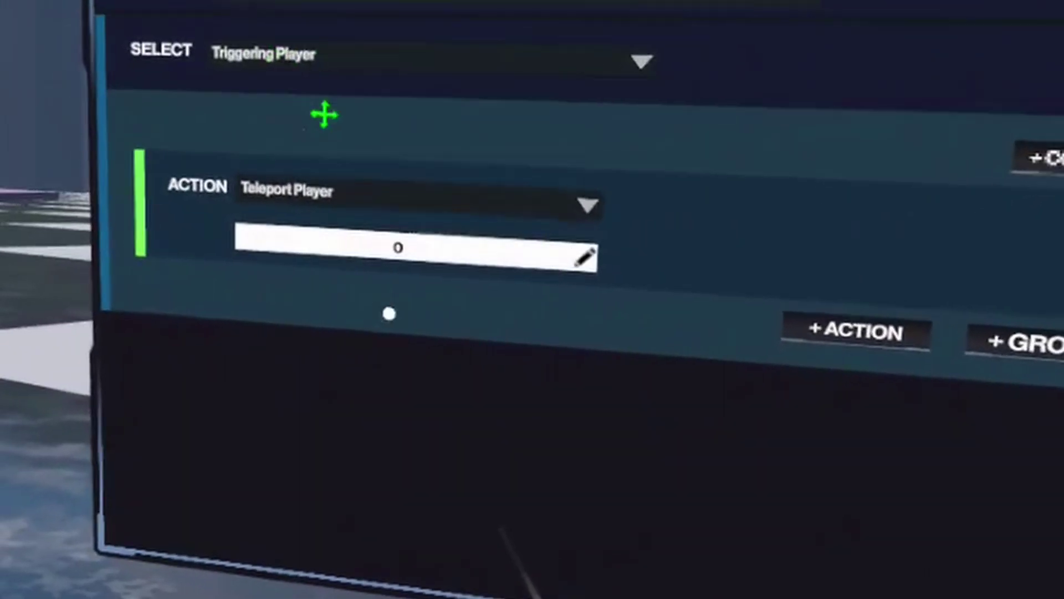
# Set the Teleport Player expression to the Event variable Trigger ID, and open the function name for editing.
pyautogui.click(412, 277)
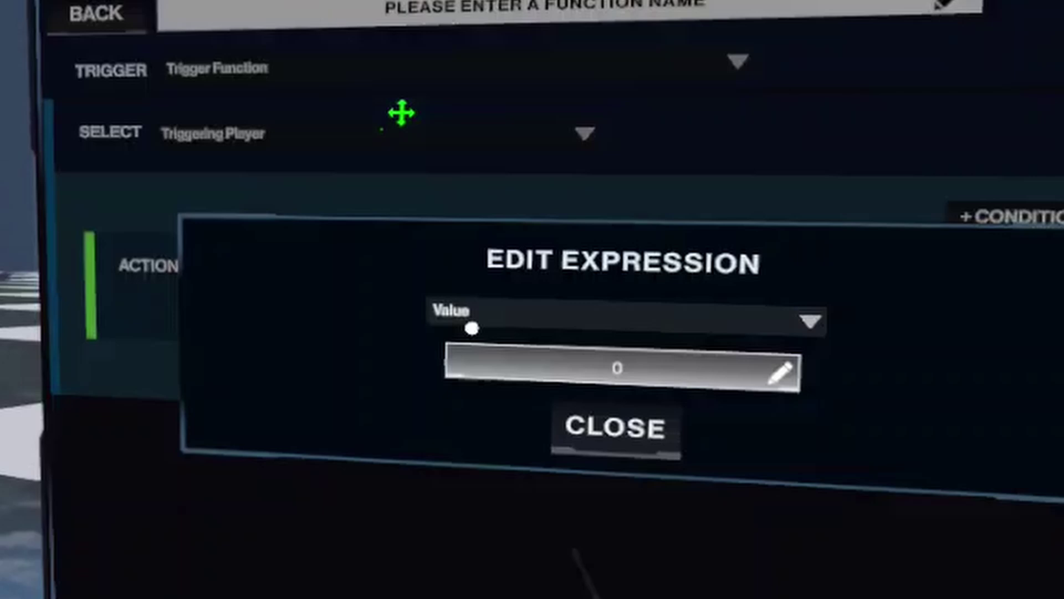
pyautogui.click(474, 320)
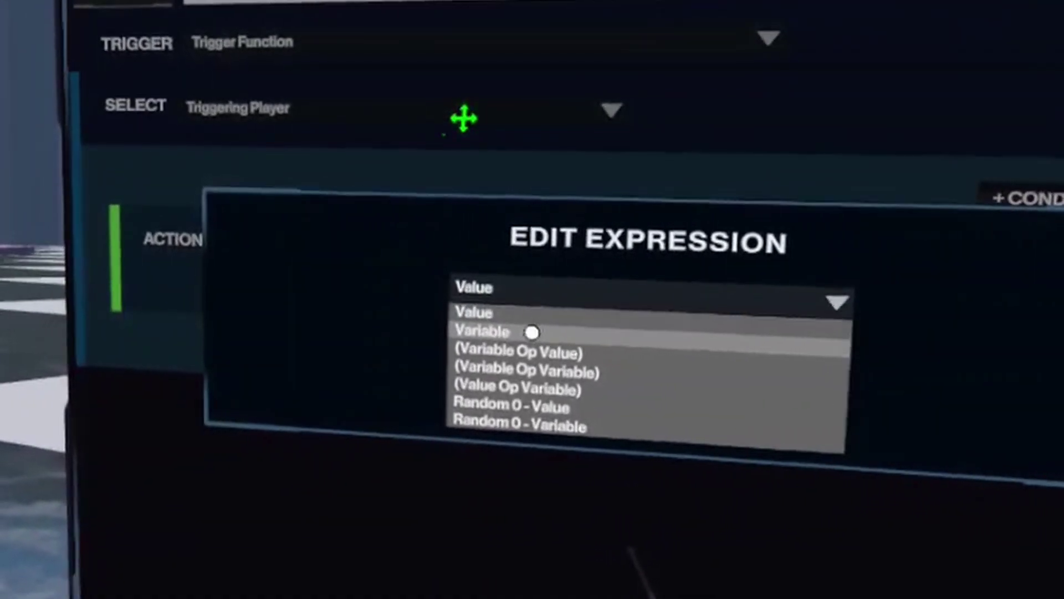
pyautogui.click(534, 331)
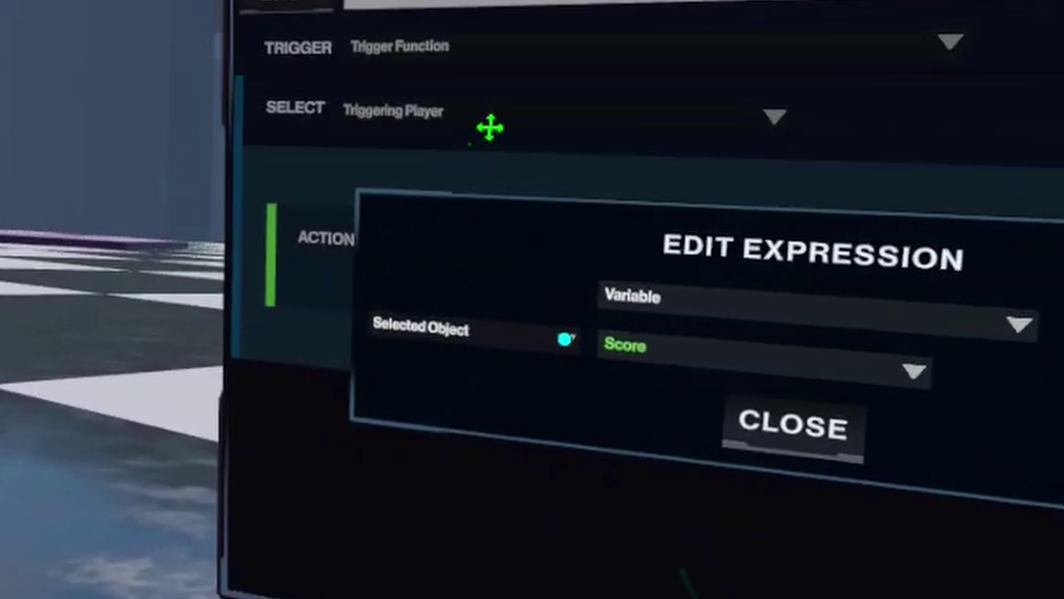
pyautogui.click(420, 333)
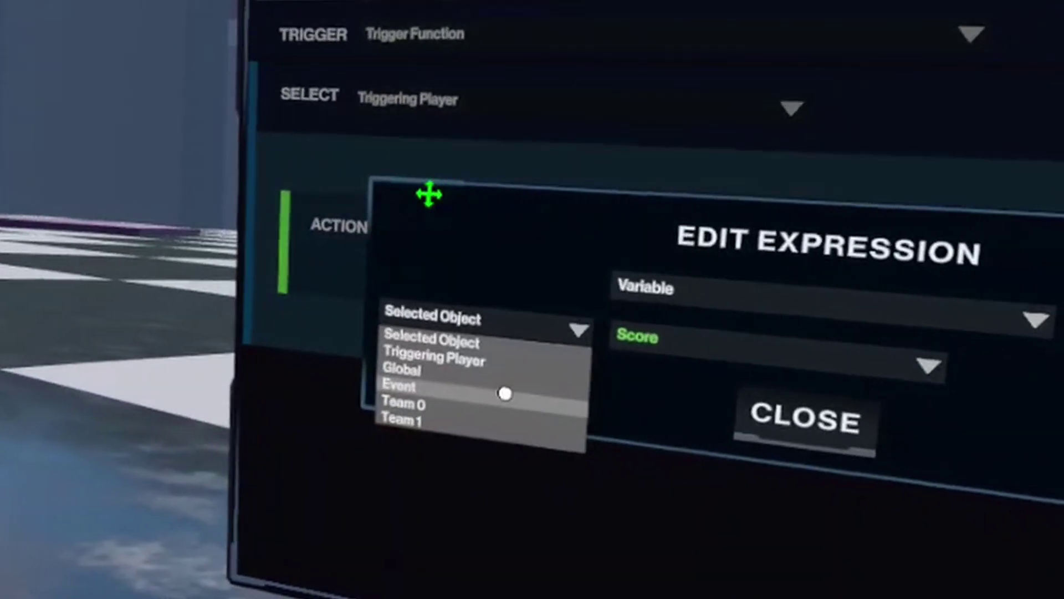
pyautogui.click(498, 387)
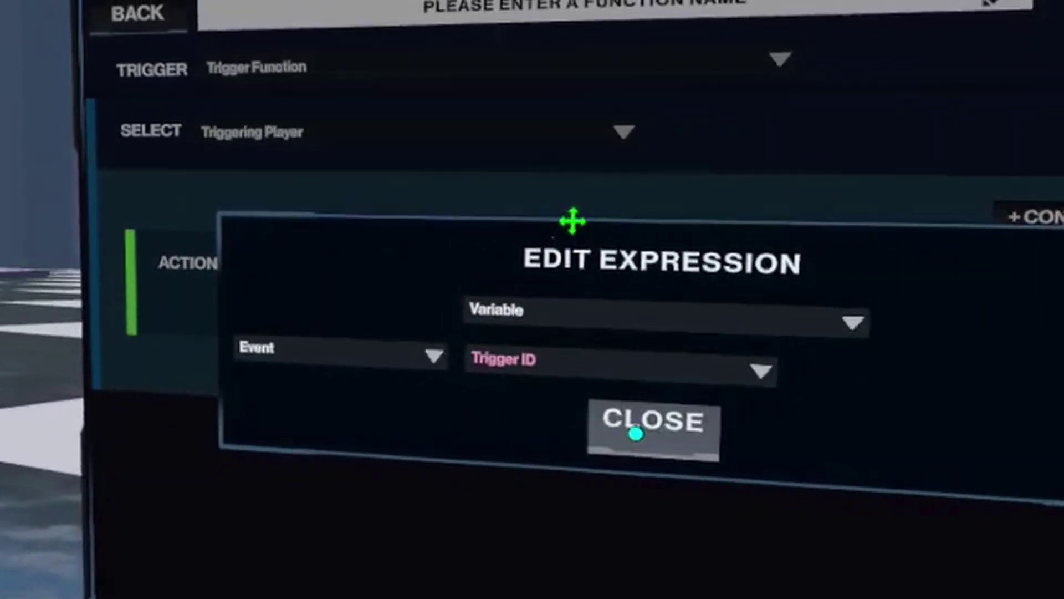
pyautogui.click(638, 431)
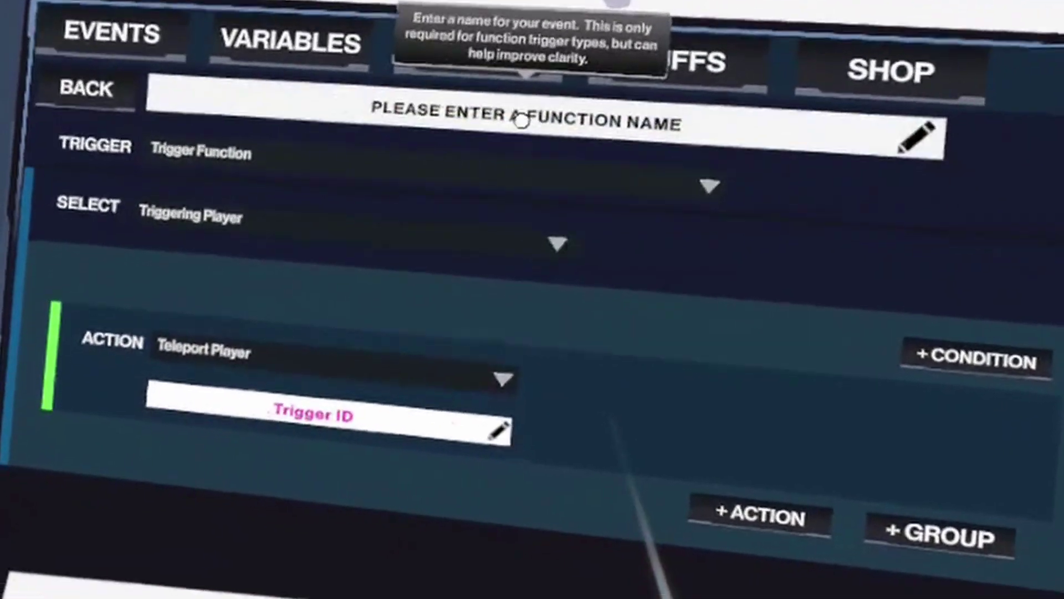
pyautogui.click(521, 126)
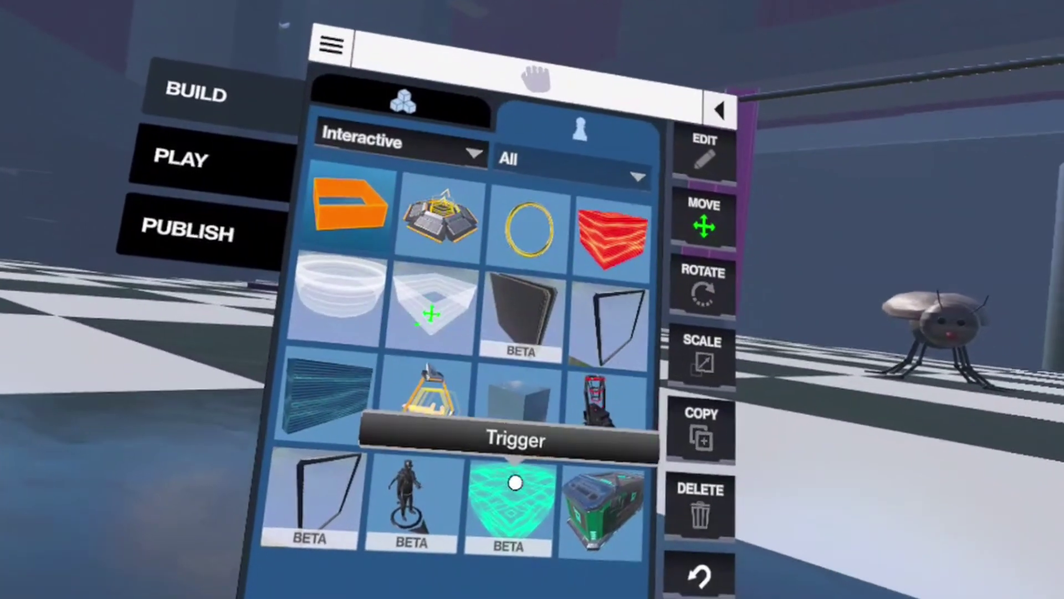
# Place a Trigger volume from the Interactive objects on the checkered floor with snapping disabled.
pyautogui.click(515, 483)
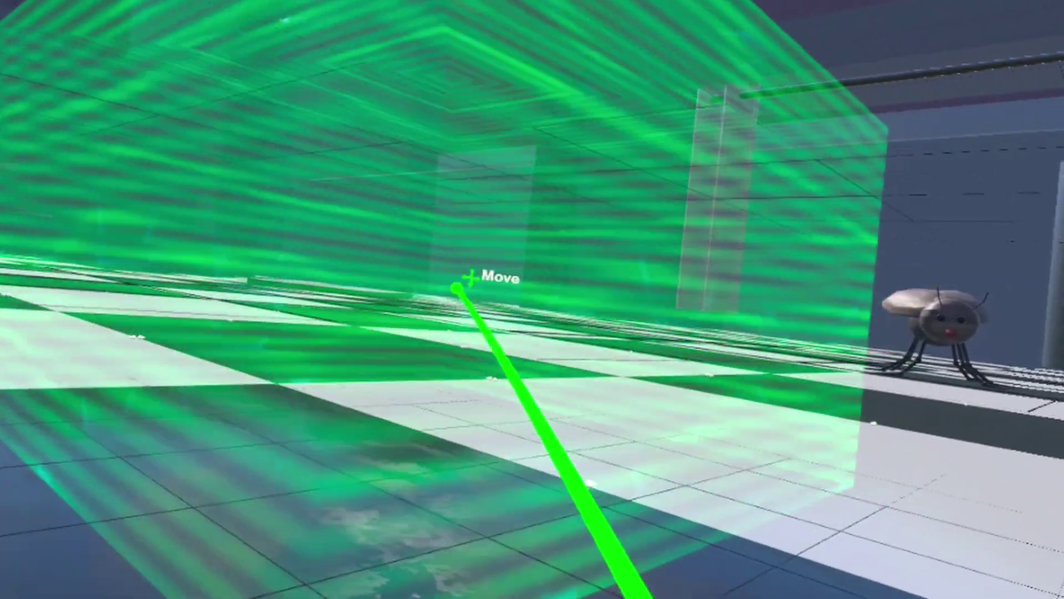
pyautogui.press('g')
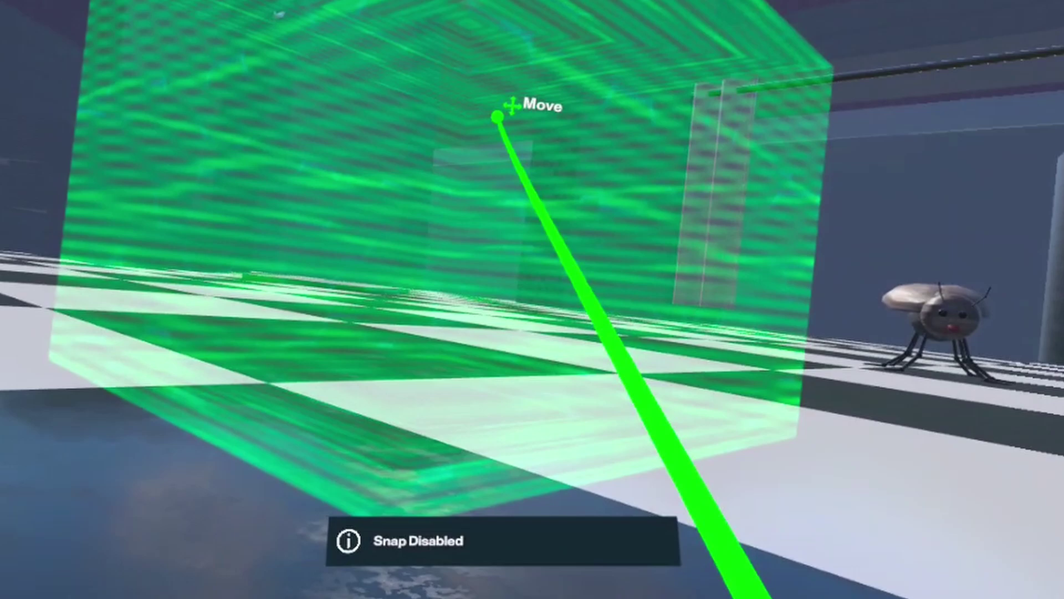
# Scale the green Trigger volume down and lower it along its vertical axis to the floor.
pyautogui.press('Tab')
pyautogui.click(554, 165)
pyautogui.press('r')
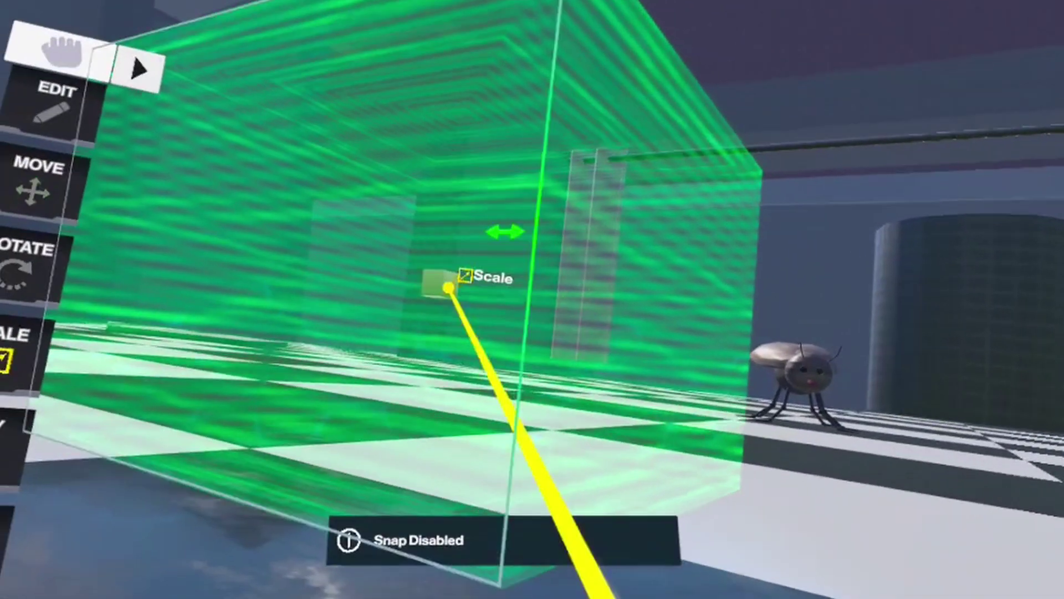
pyautogui.moveTo(444, 278); pyautogui.dragTo(459, 271)
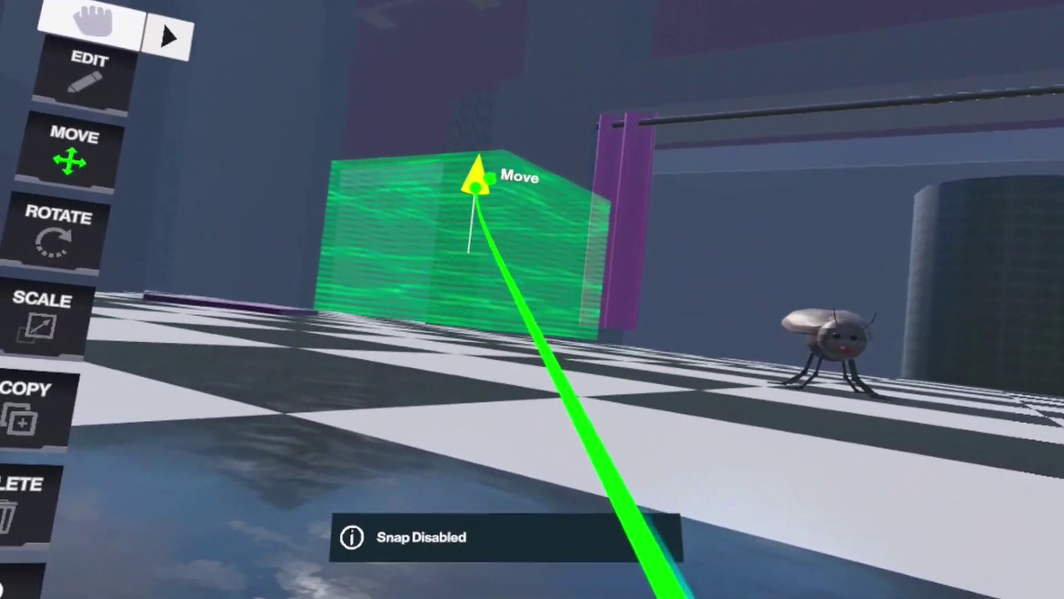
pyautogui.moveTo(475, 187); pyautogui.dragTo(488, 234)
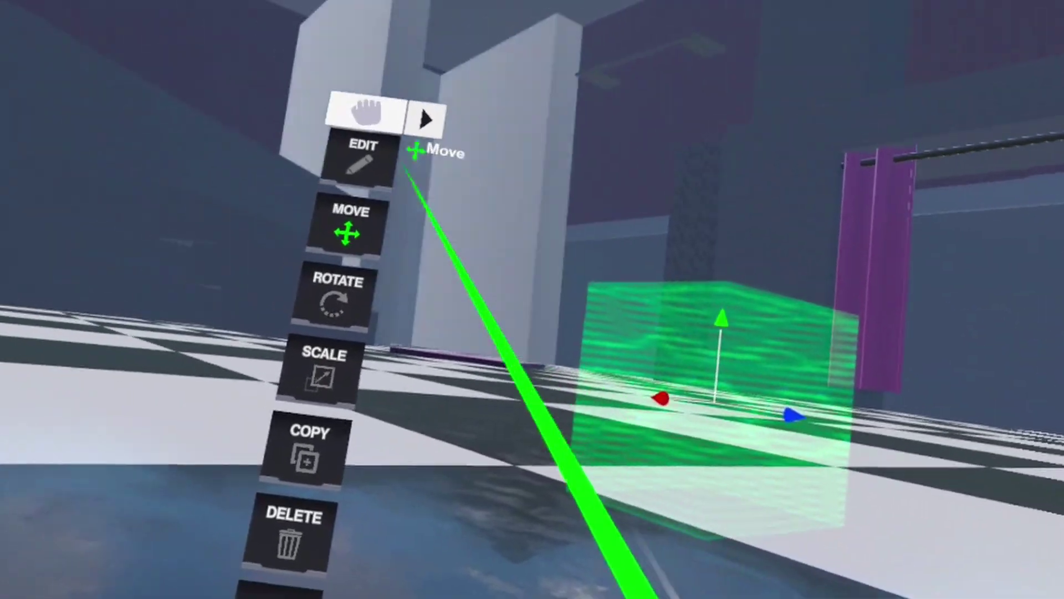
# Place a Teleport Point from the Interactive objects on the floor beside the green Trigger volume.
pyautogui.click(415, 118)
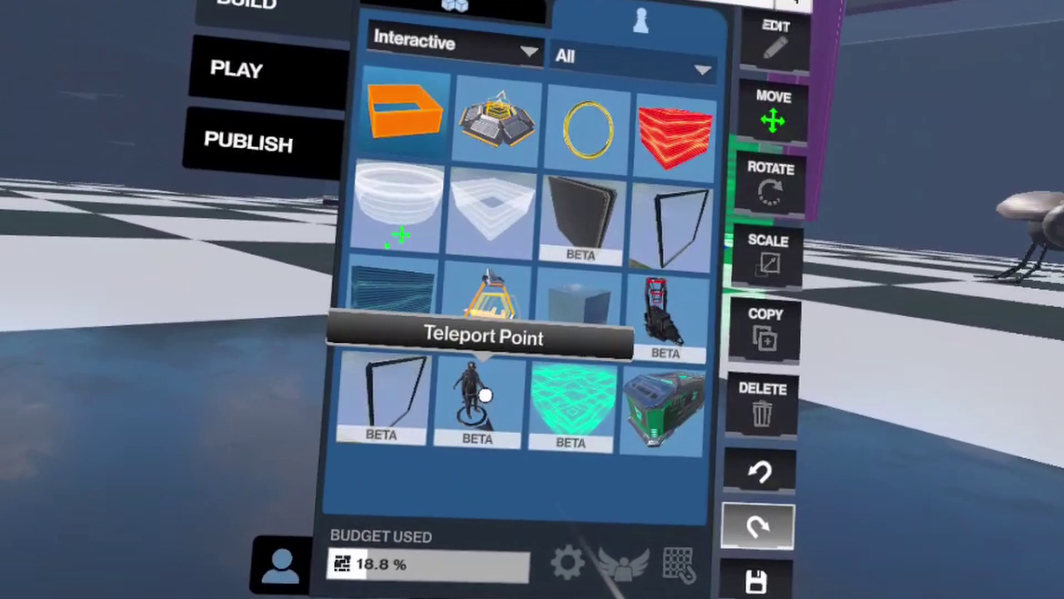
pyautogui.click(478, 379)
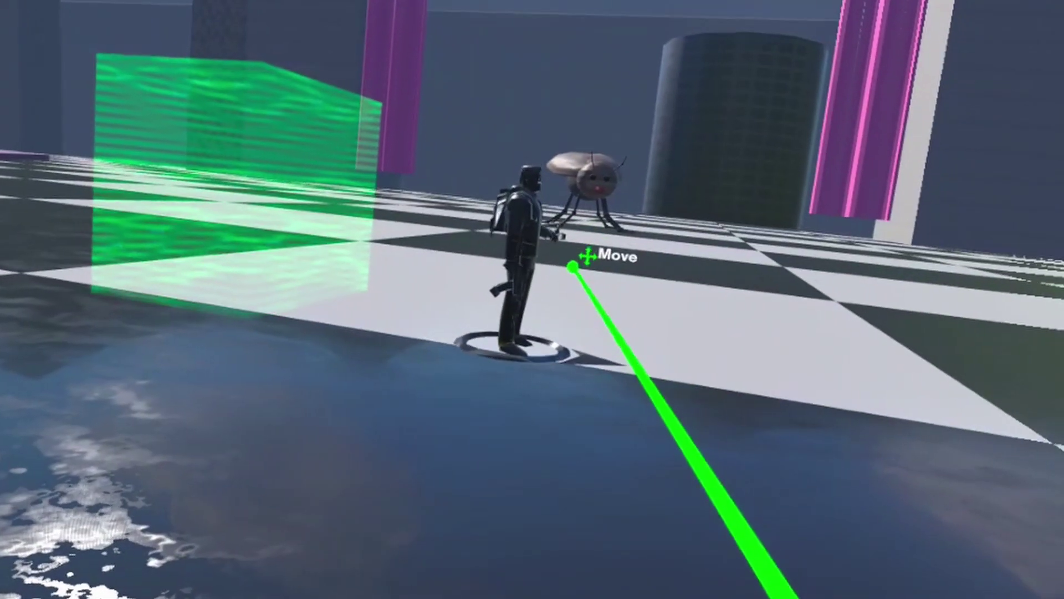
pyautogui.moveTo(566, 274); pyautogui.dragTo(560, 264)
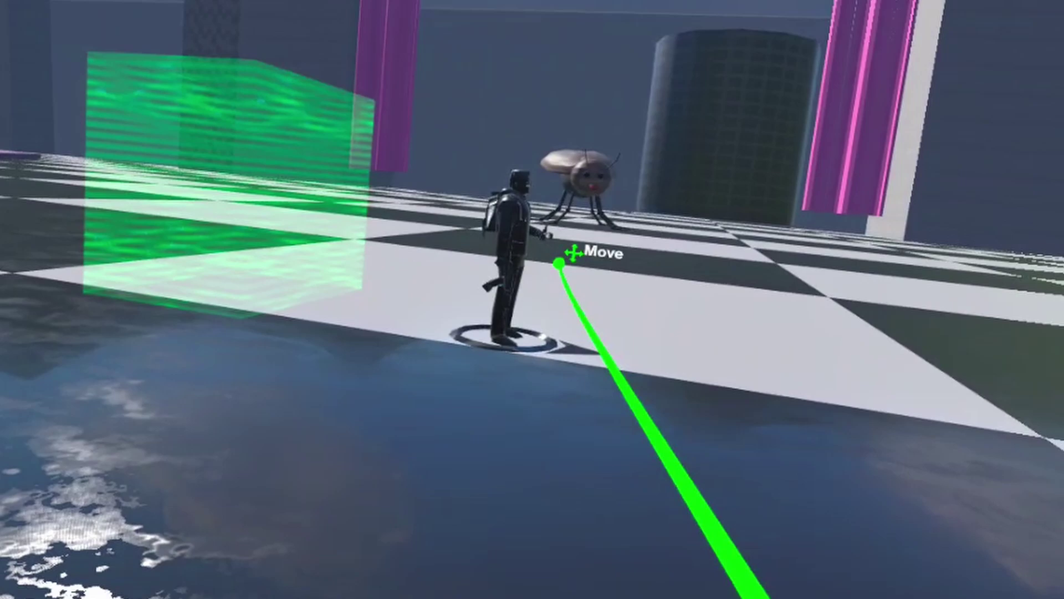
# Edit the Trigger's properties, using TELEPORT as its Enter Function, and adjust its Trigger ID.
pyautogui.press('Tab')
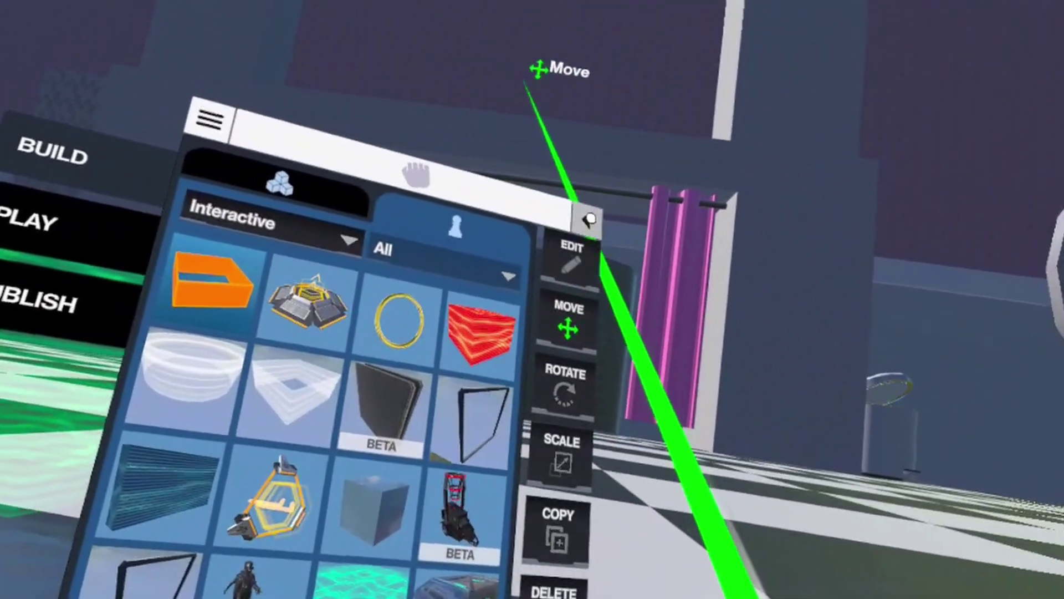
pyautogui.click(590, 220)
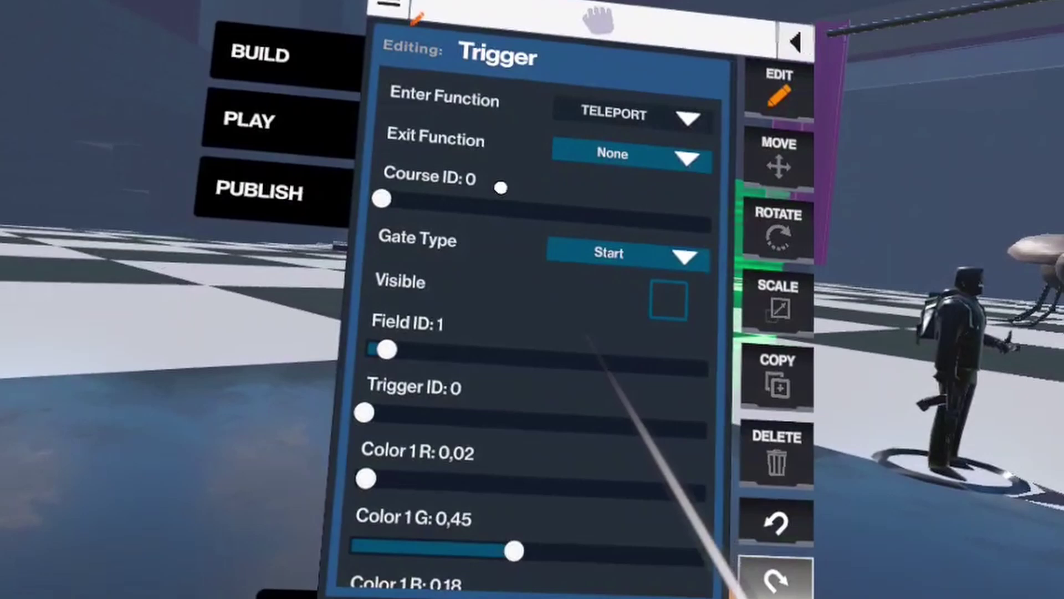
pyautogui.moveTo(388, 415)
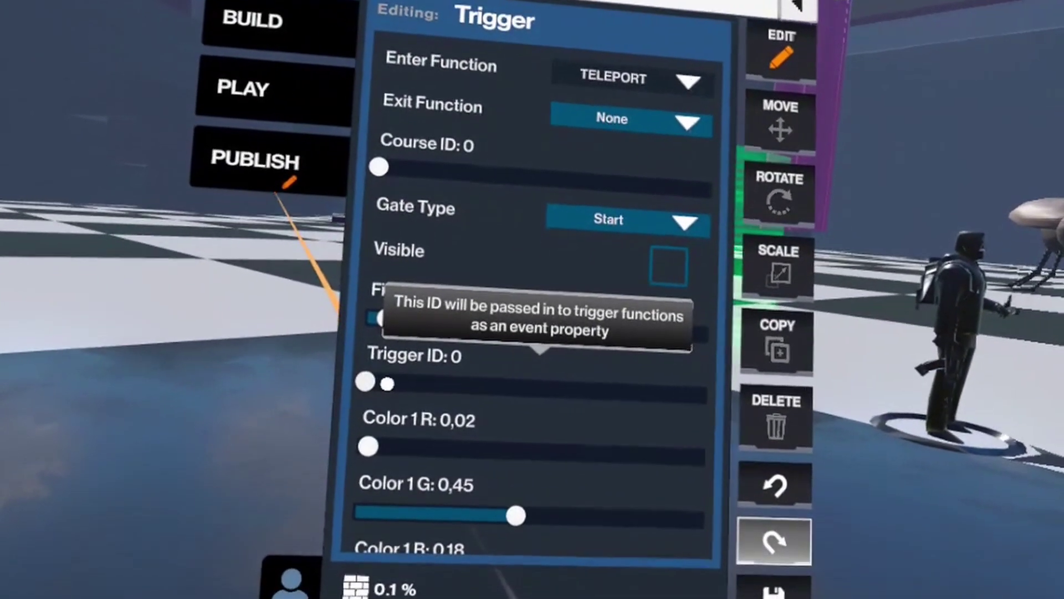
pyautogui.click(385, 383)
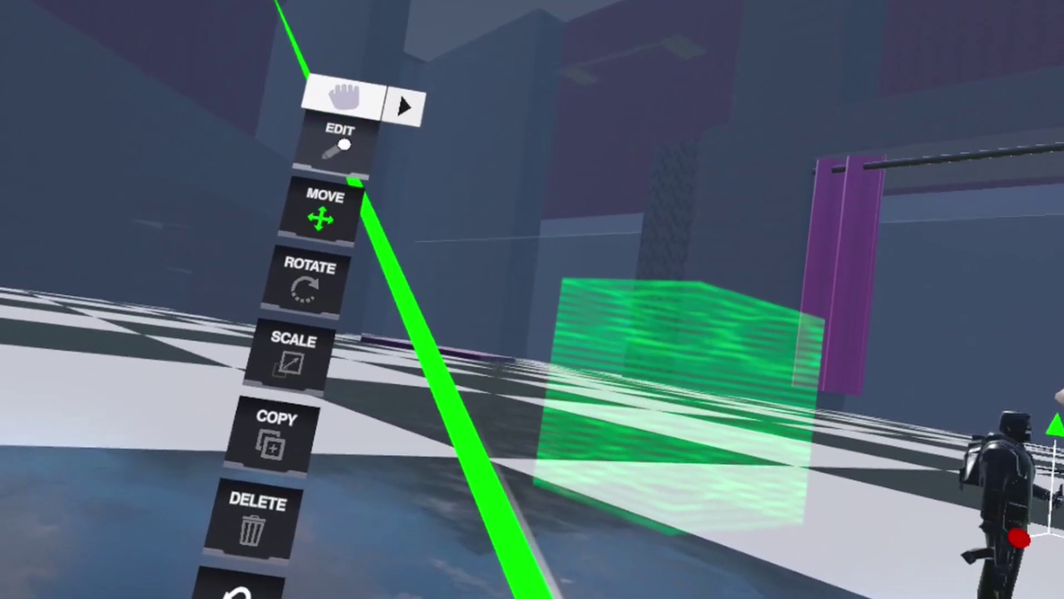
# Duplicate the green Trigger volume and the Teleport Point, placing each copy beside its original.
pyautogui.click(343, 145)
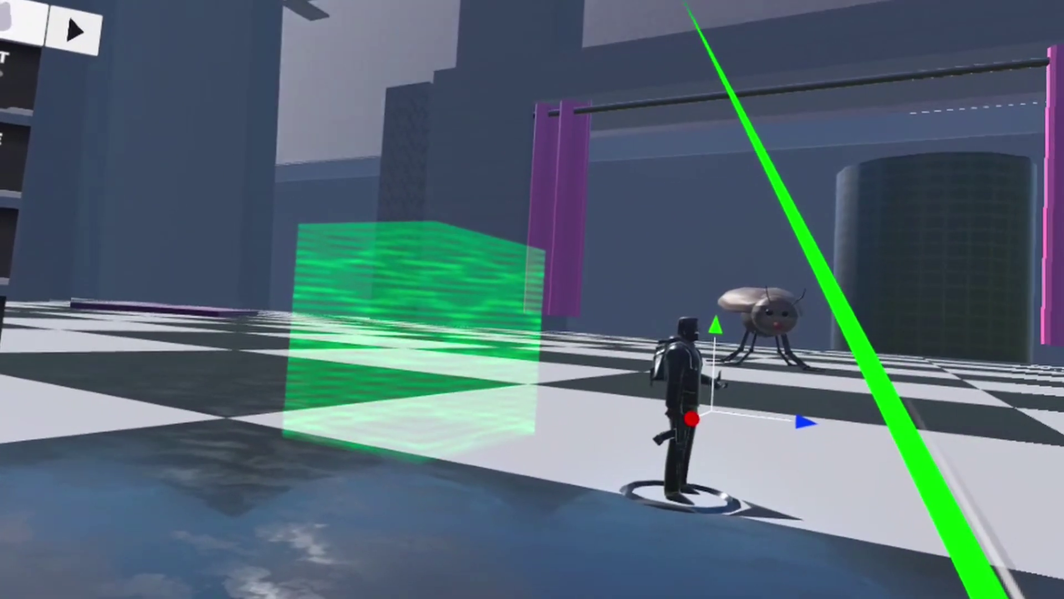
pyautogui.press('c')
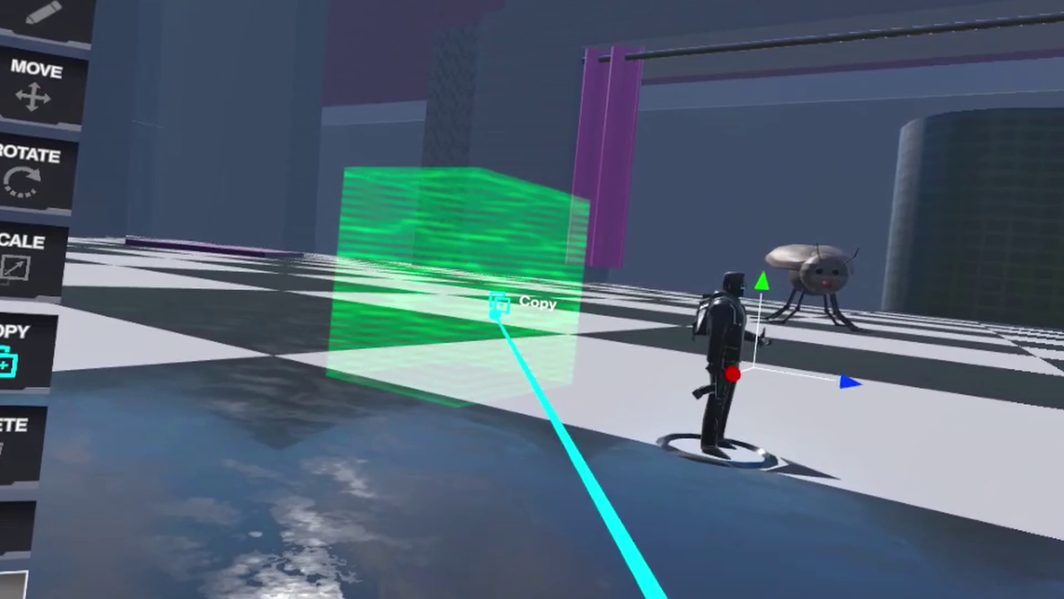
pyautogui.moveTo(498, 316); pyautogui.dragTo(282, 249)
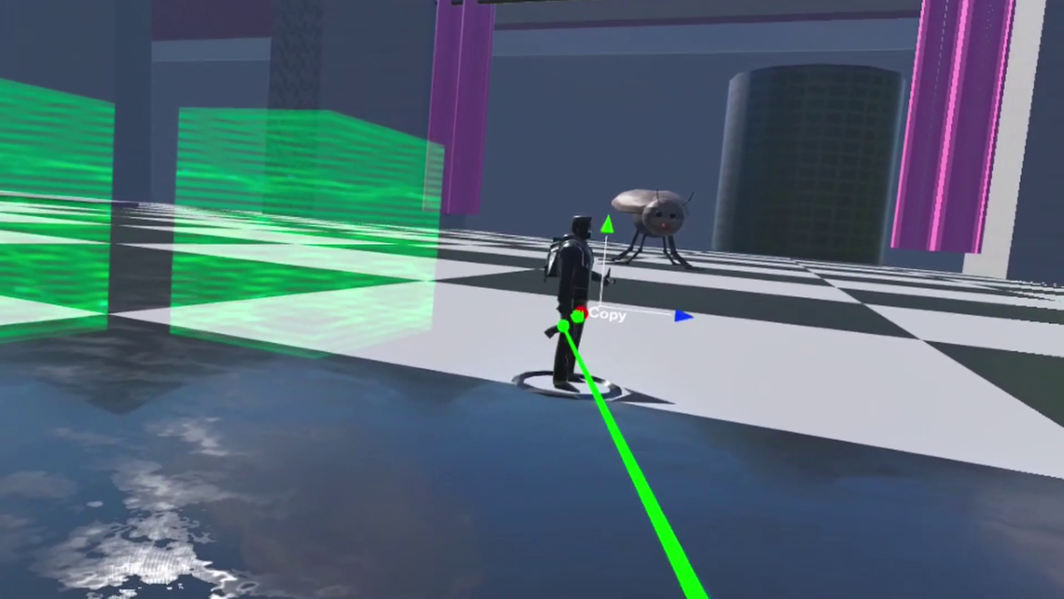
pyautogui.moveTo(563, 326); pyautogui.dragTo(540, 338)
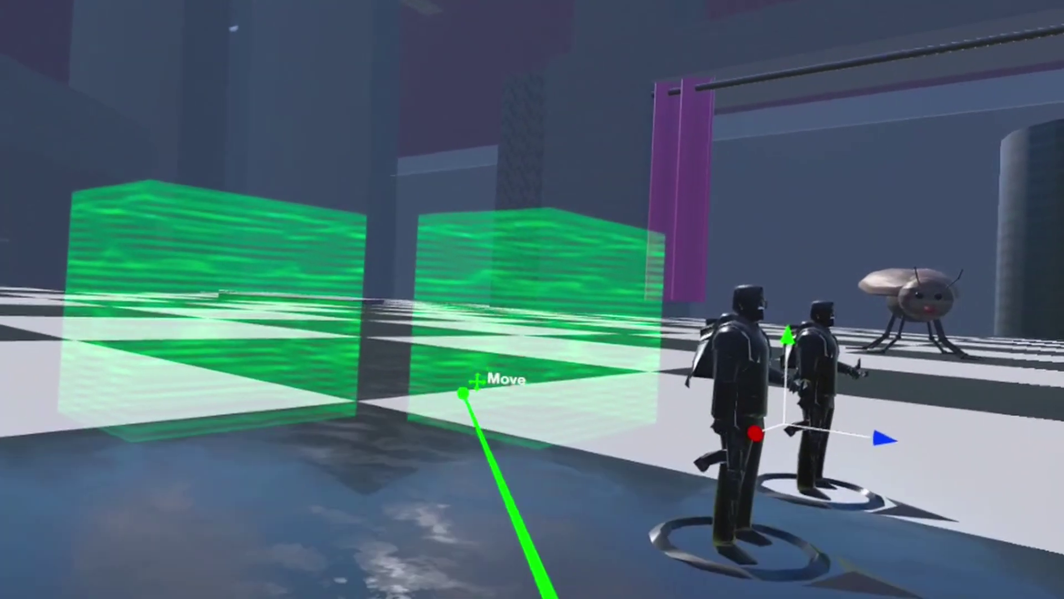
# Set the copied Teleport Point's Area ID to 2 and close its properties.
pyautogui.click(249, 310)
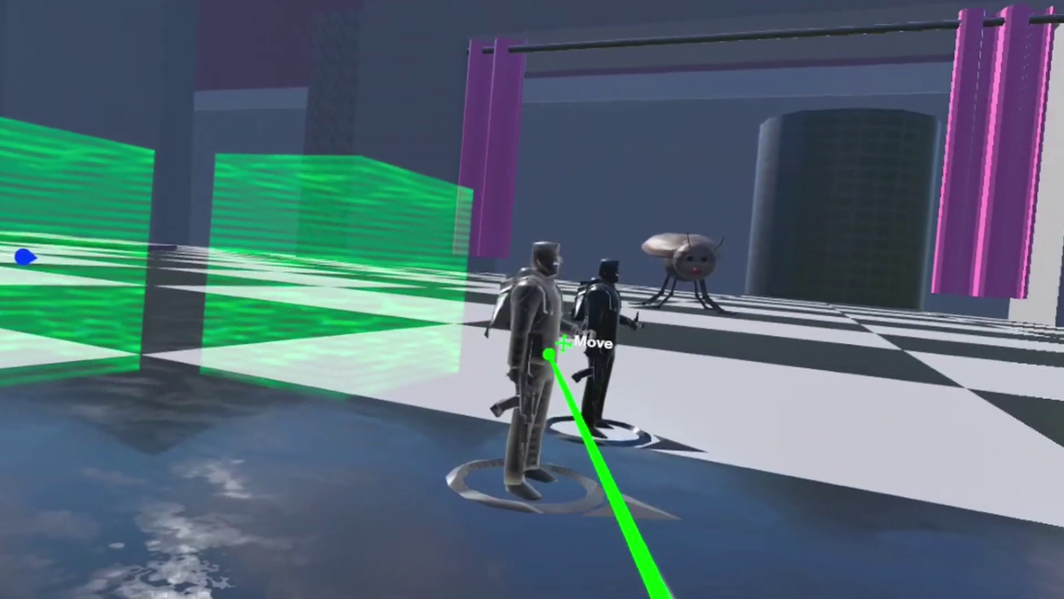
pyautogui.click(549, 353)
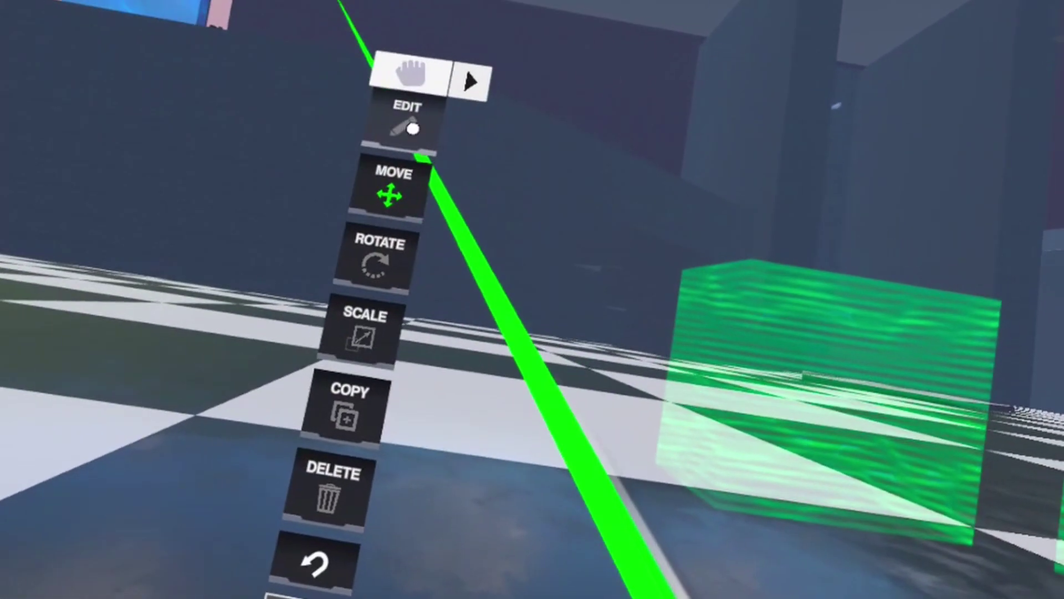
pyautogui.click(411, 128)
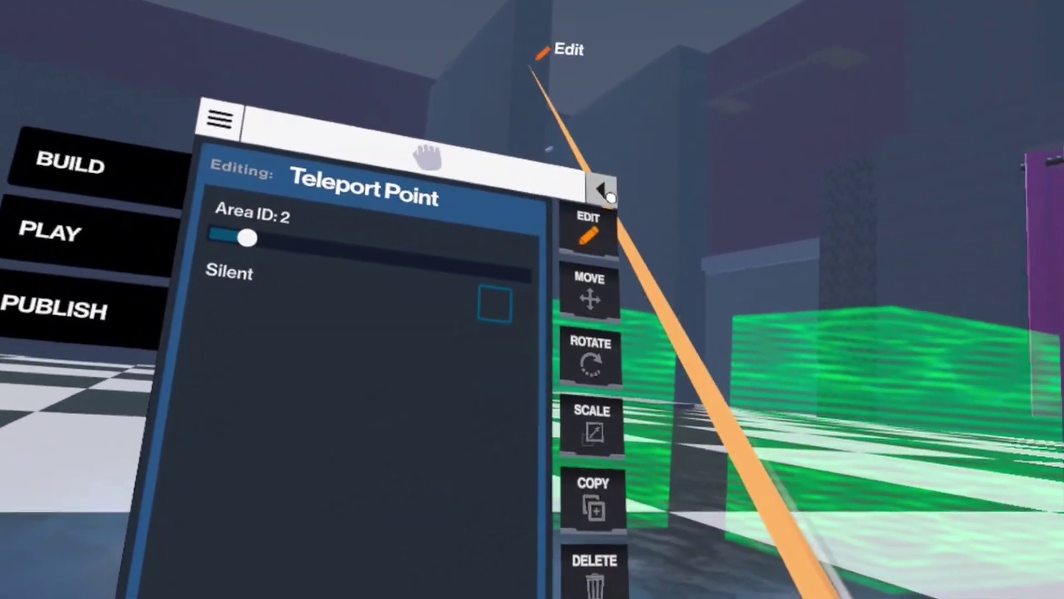
pyautogui.click(610, 196)
pyautogui.click(589, 288)
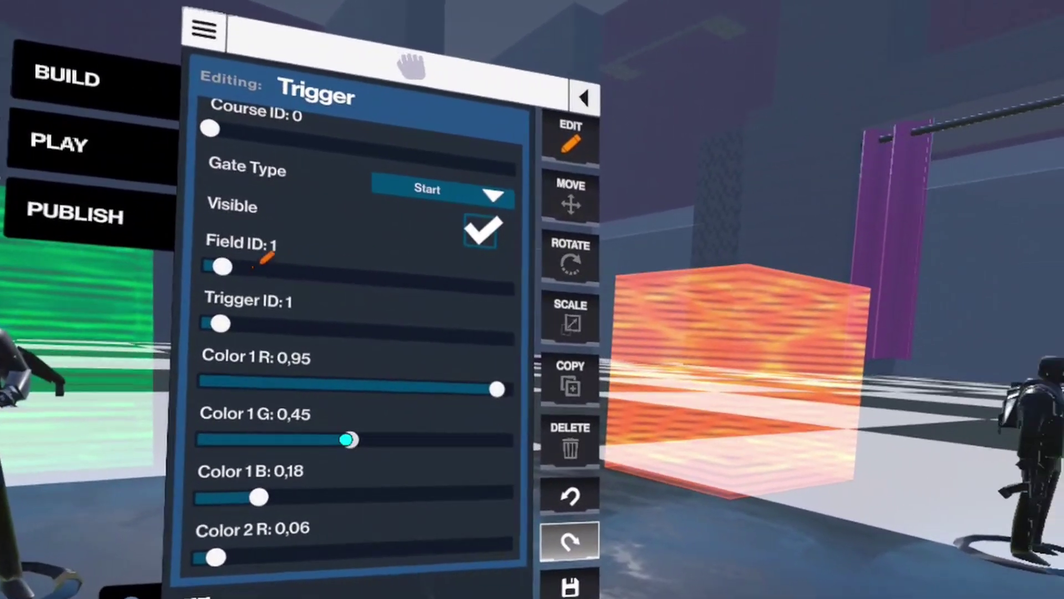
# Raise the Trigger's Color 1 G and B to 1,00, then set its R, G and B all to 0,50.
pyautogui.moveTo(346, 439); pyautogui.dragTo(415, 440)
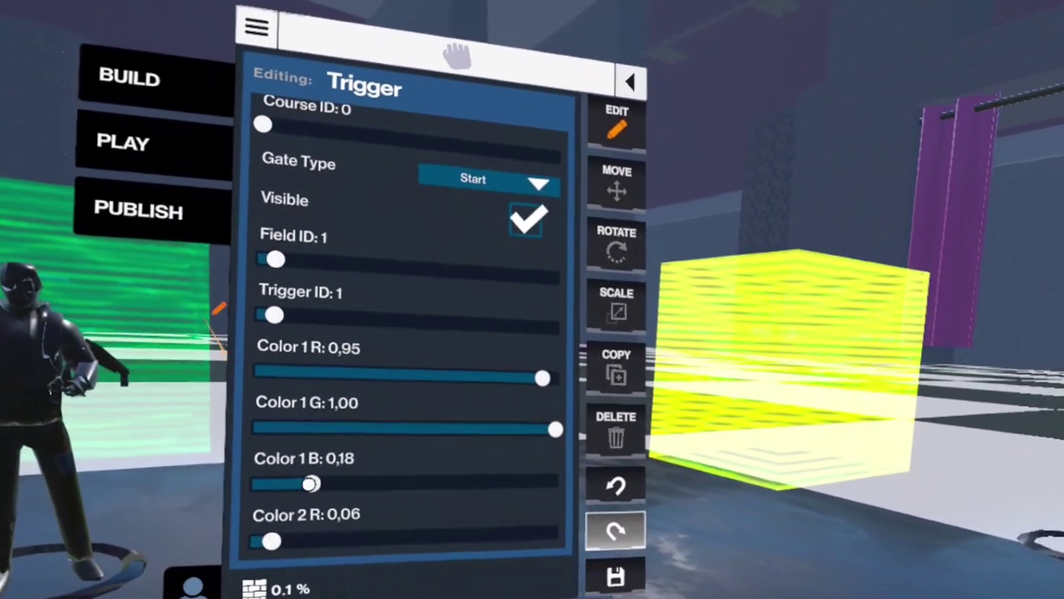
pyautogui.moveTo(311, 484); pyautogui.dragTo(390, 483)
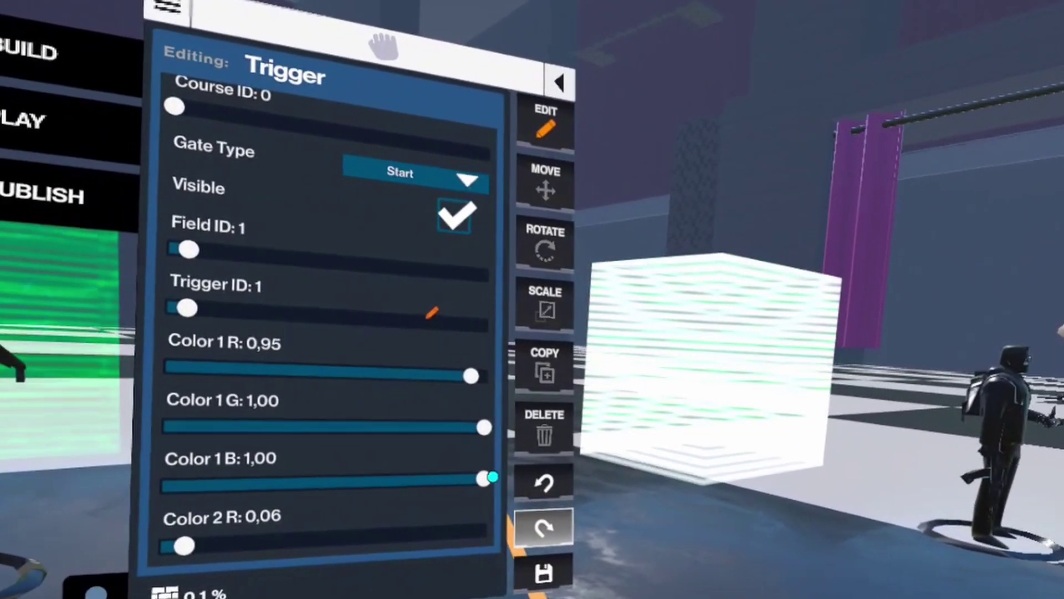
pyautogui.moveTo(493, 477); pyautogui.dragTo(392, 469)
pyautogui.moveTo(533, 421); pyautogui.dragTo(522, 418)
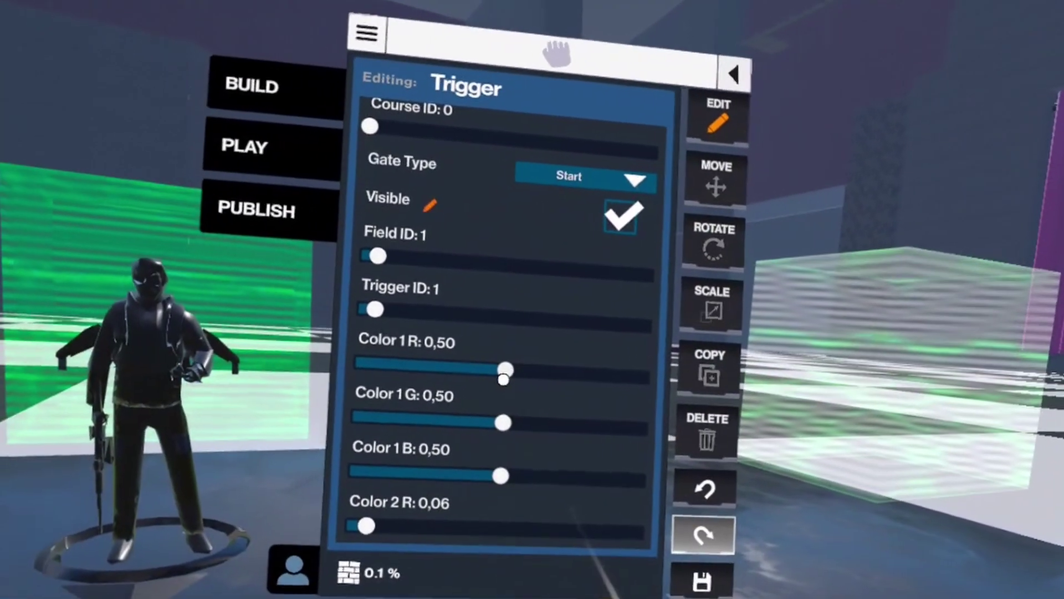
# Darken the Trigger's Color 1 by setting R and G to 0,10 and lowering B as well.
pyautogui.moveTo(392, 368); pyautogui.dragTo(263, 364)
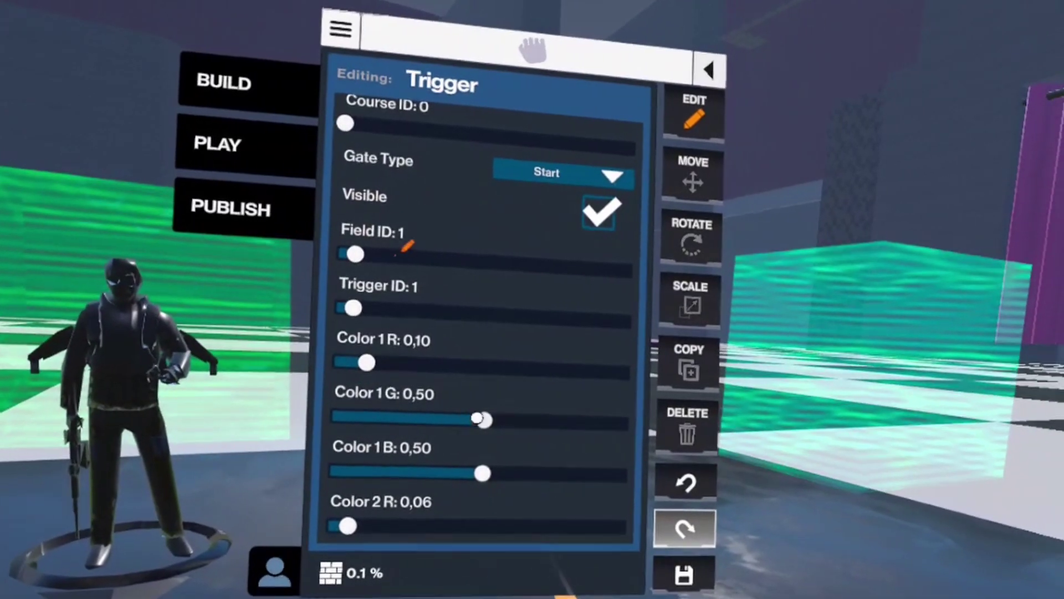
pyautogui.moveTo(484, 419); pyautogui.dragTo(371, 404)
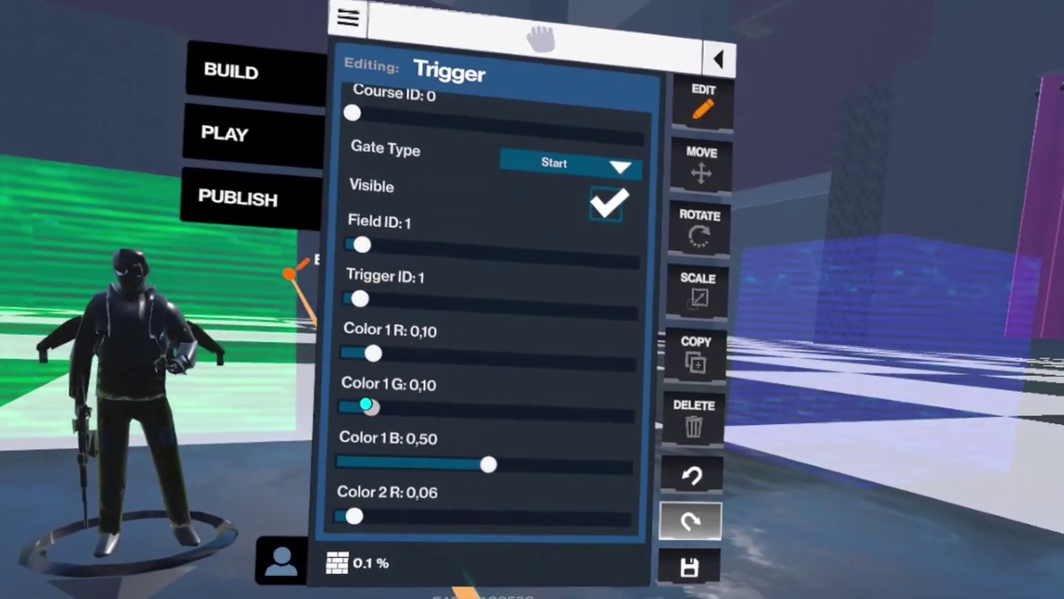
pyautogui.moveTo(485, 466); pyautogui.dragTo(370, 451)
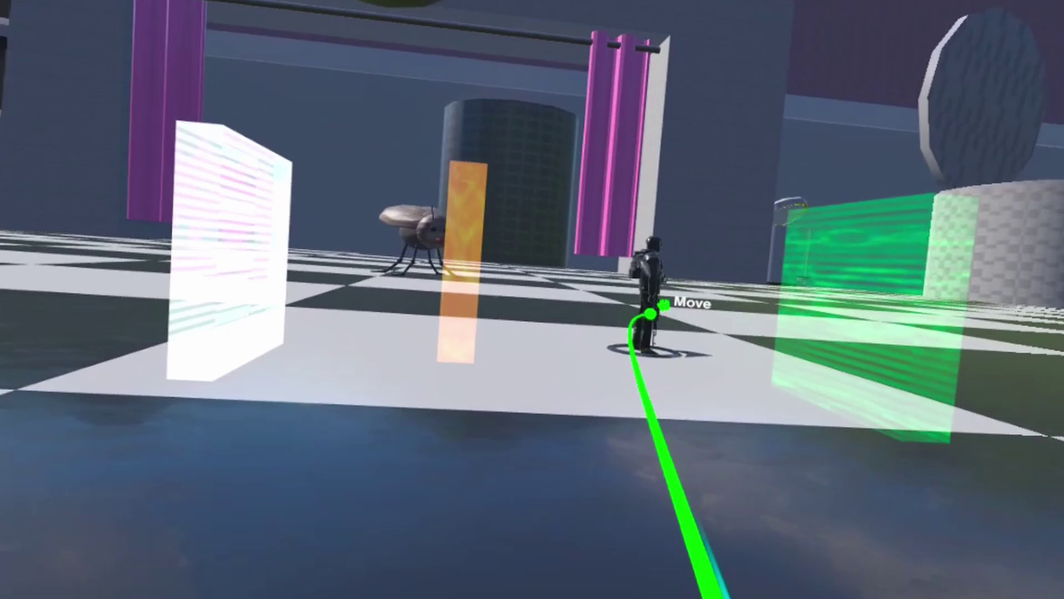
# Move the Teleport Point between the white and orange Trigger volumes and make it silent.
pyautogui.moveTo(650, 313); pyautogui.dragTo(549, 276)
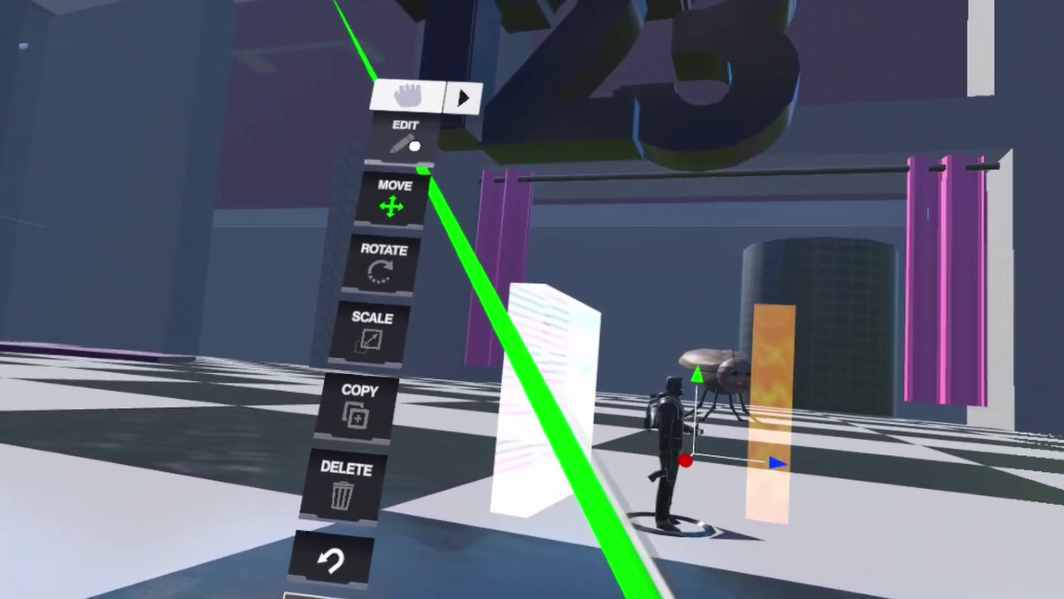
pyautogui.click(416, 145)
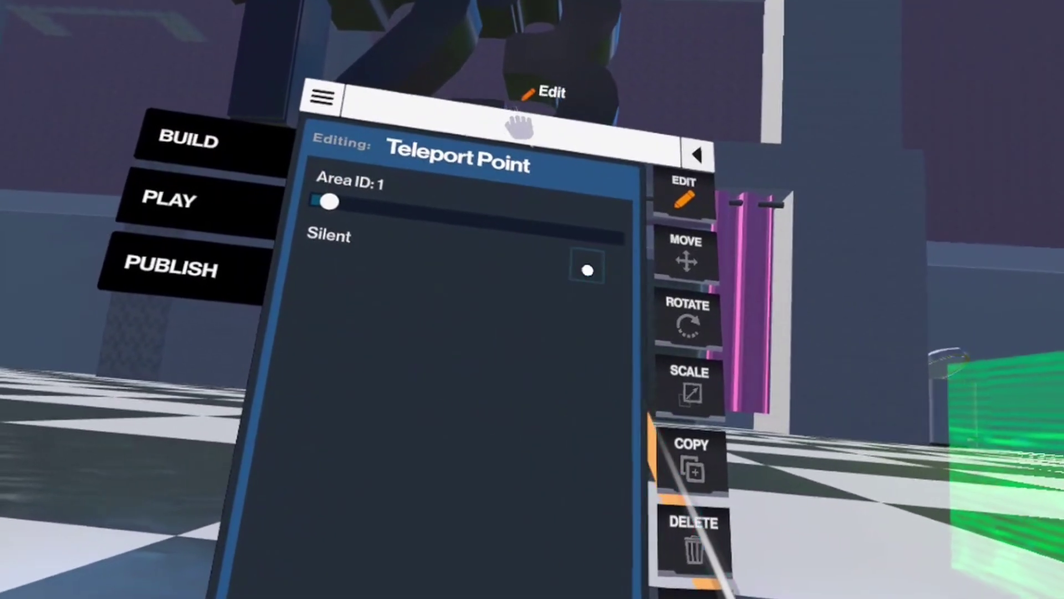
pyautogui.click(588, 270)
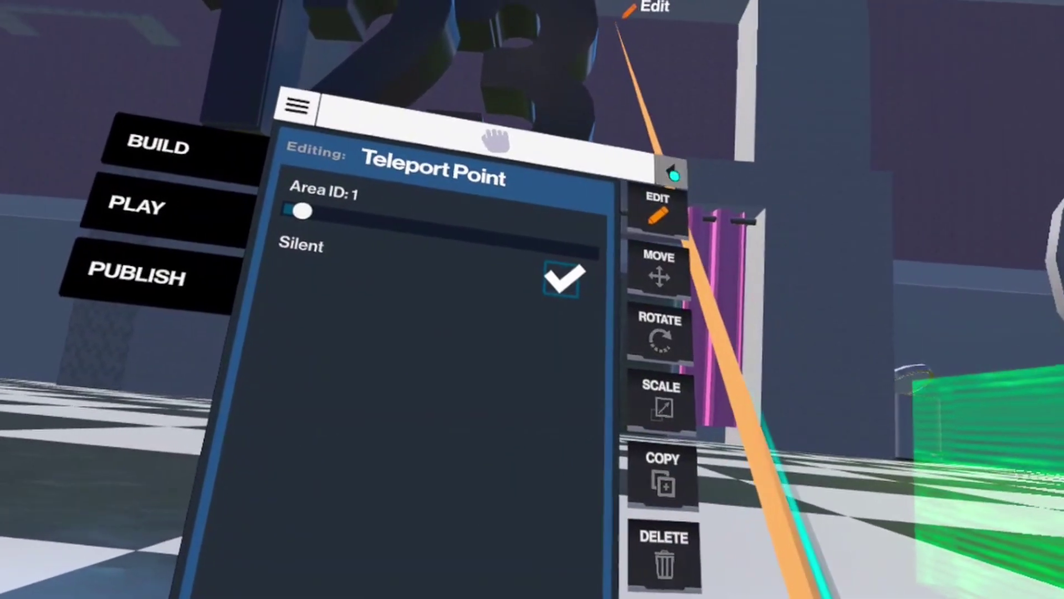